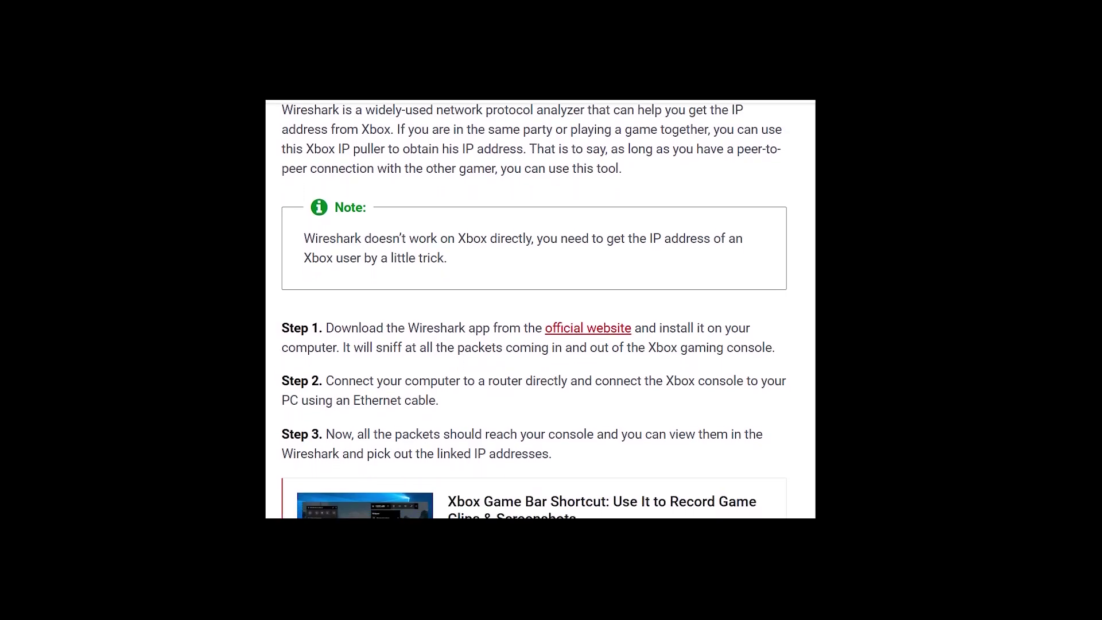
# Follow the article's Step 1 link to wireshark.org and download the Windows x64 Installer for Wireshark 4.4.0
pyautogui.click(615, 336)
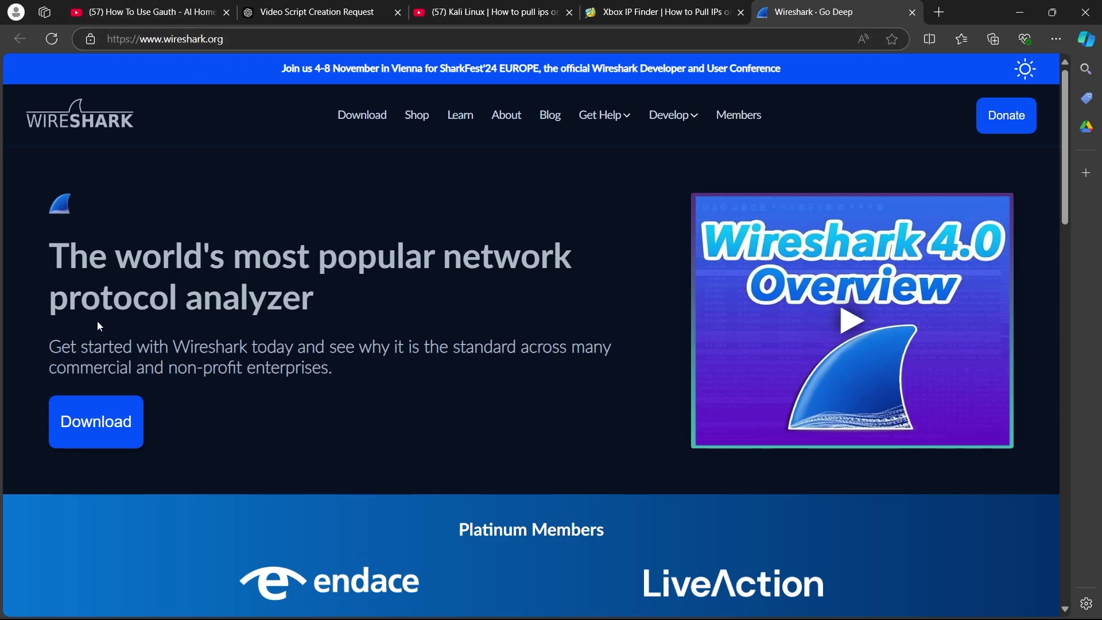
pyautogui.click(95, 421)
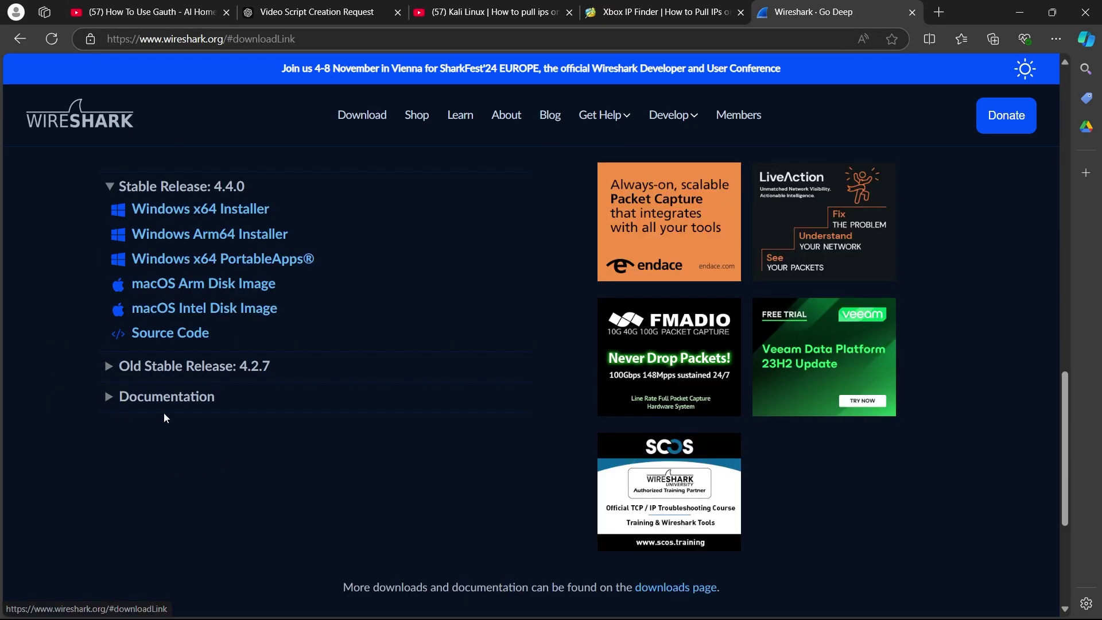
pyautogui.click(192, 218)
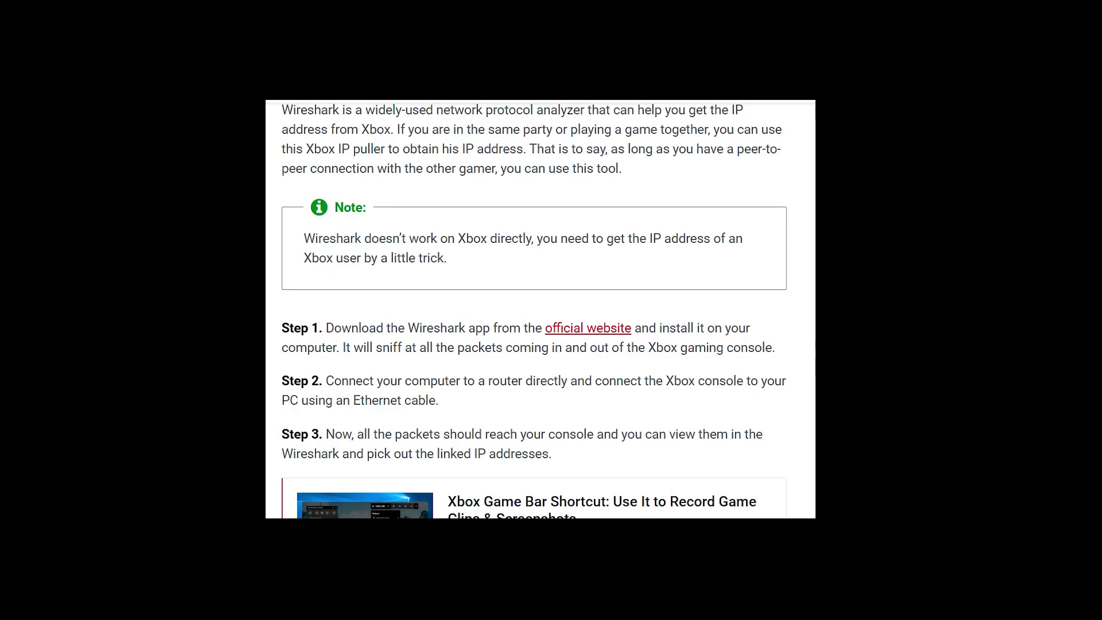
pyautogui.scroll(1, 534, 310)
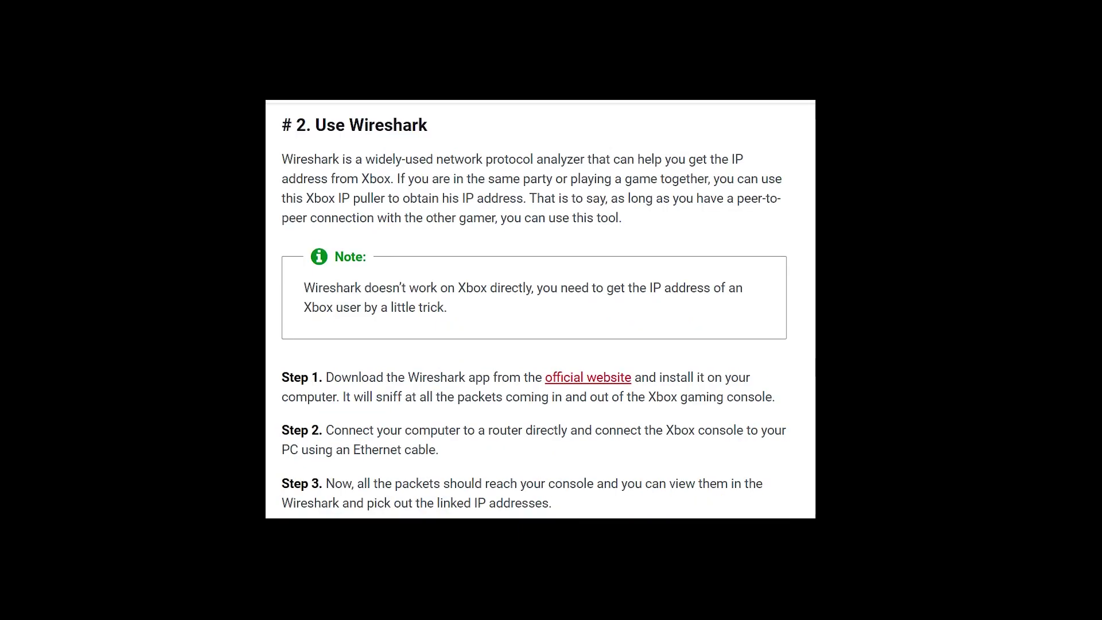